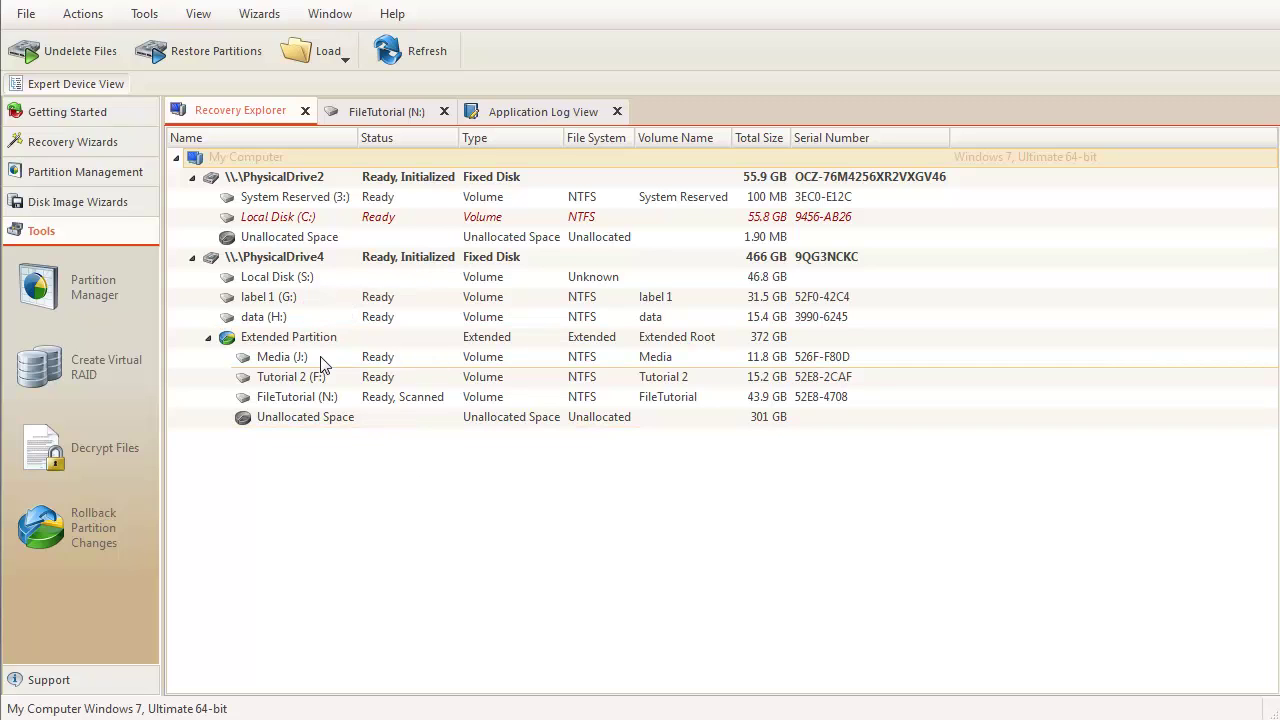
Select the data (H:) volume, review the Actions menu, then bring up its context menu.
left_click(310, 317)
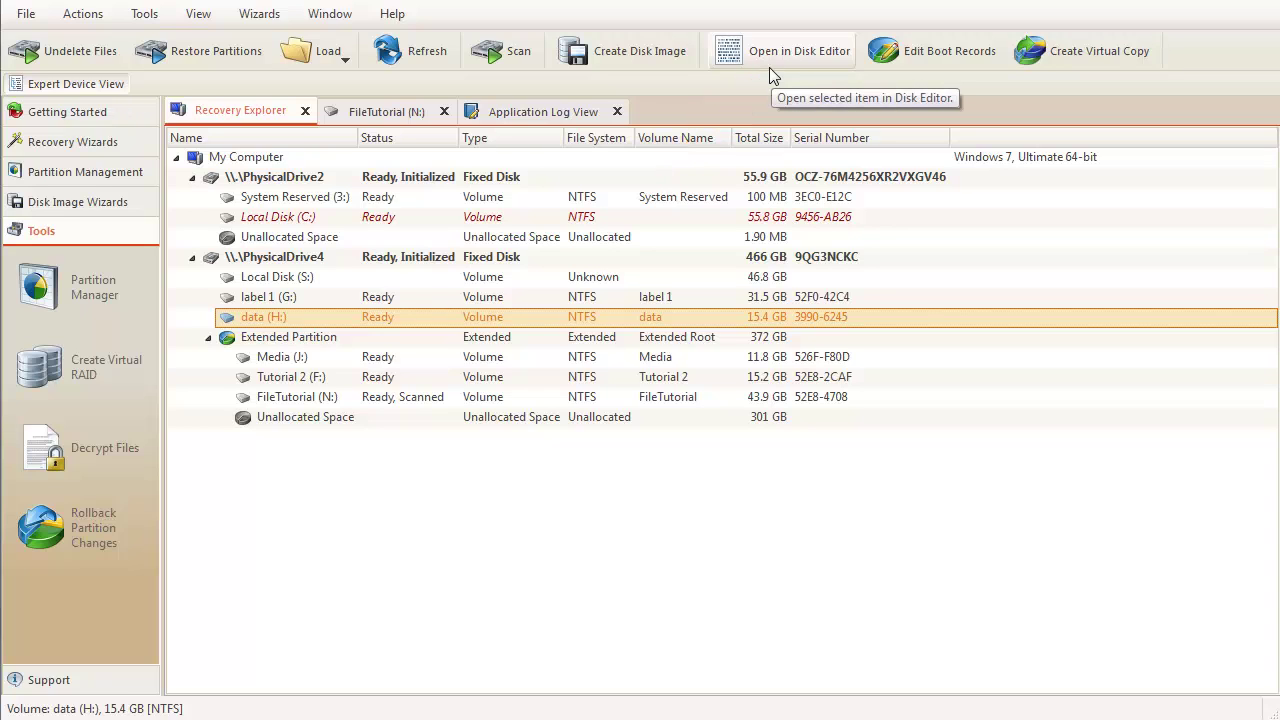
left_click(90, 16)
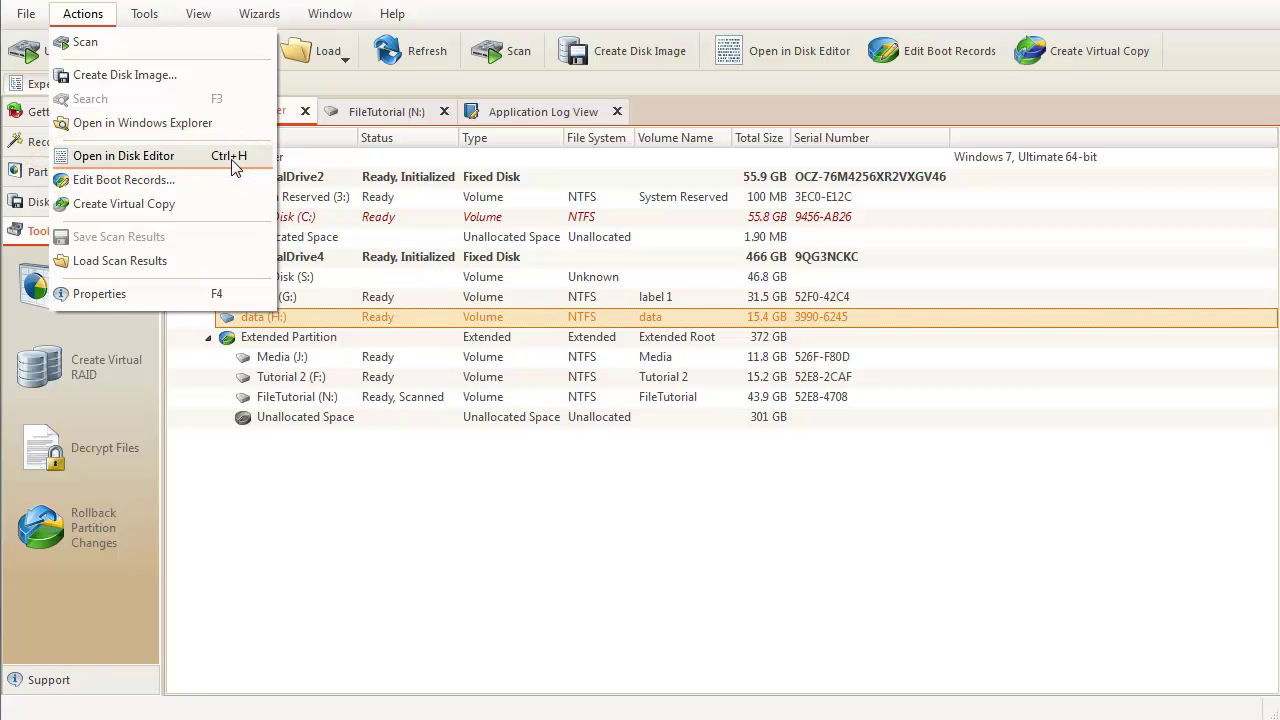
left_click(341, 465)
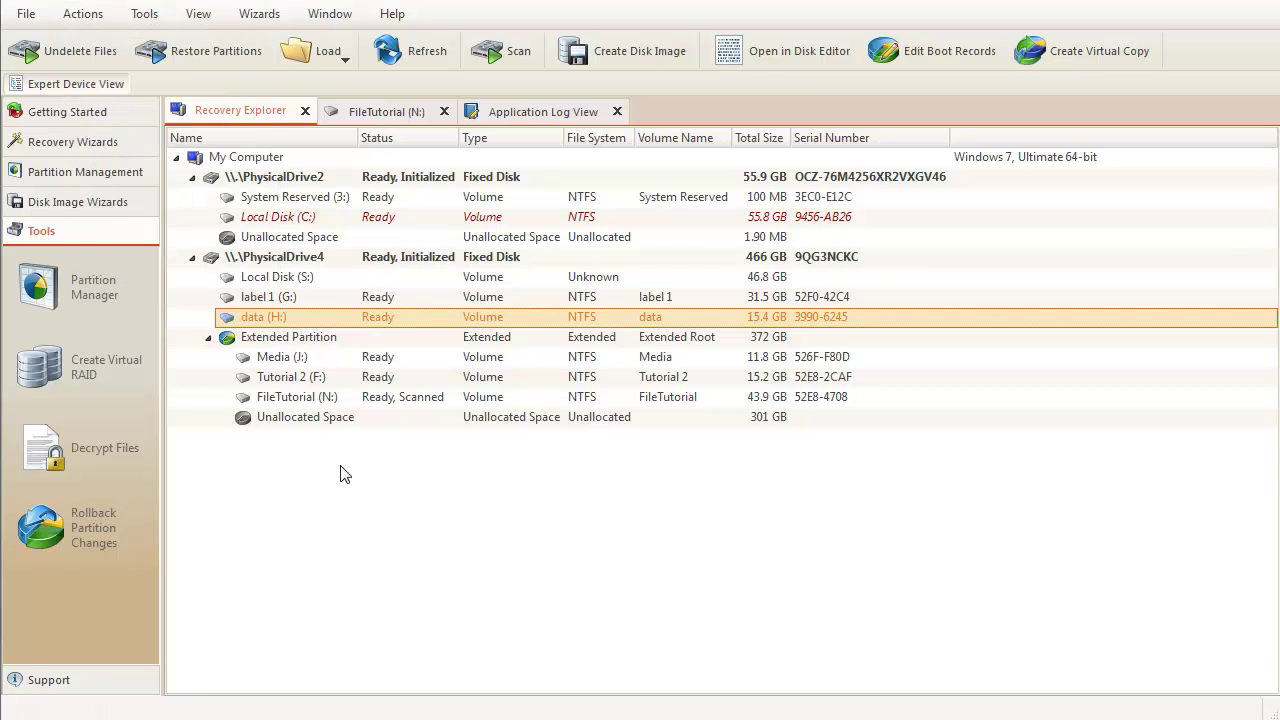
right_click(258, 316)
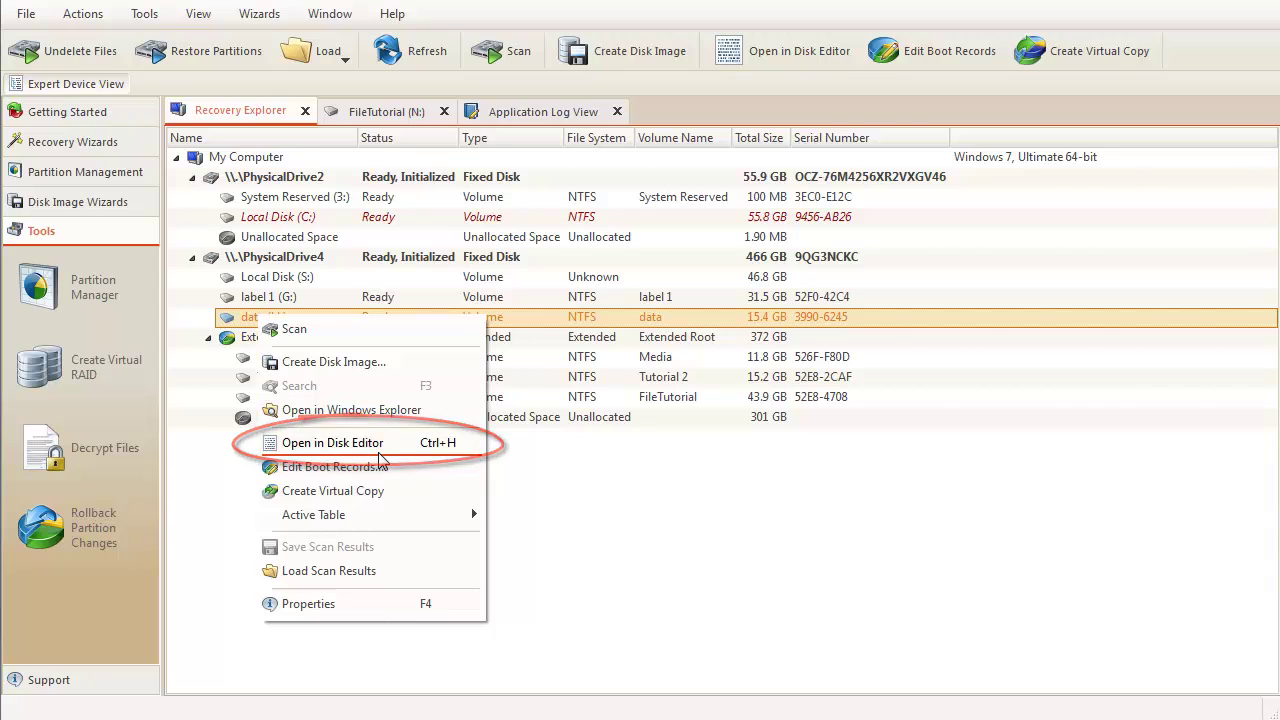
Open data (H:) in the Disk Editor, showing its NTFS Boot Sector.
left_click(378, 446)
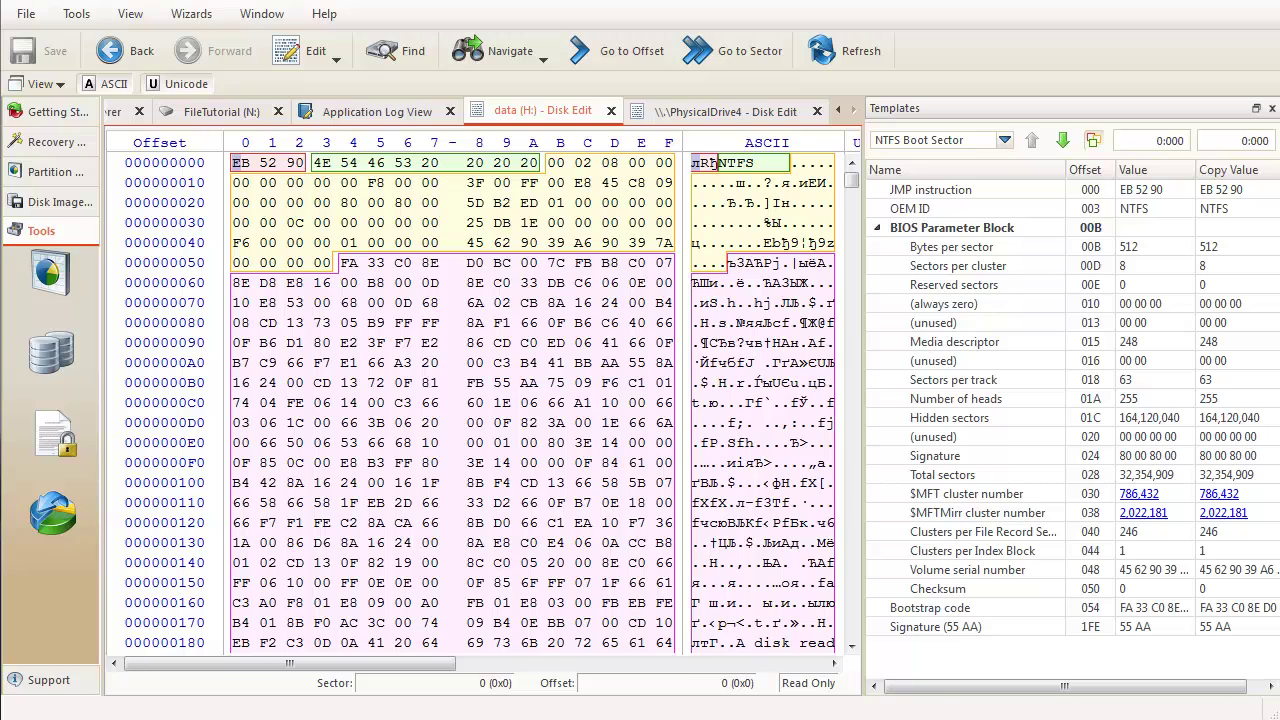
Try the Navigate list and Go to Offset/Sector prompts to reach sector 323,549.
left_click(498, 56)
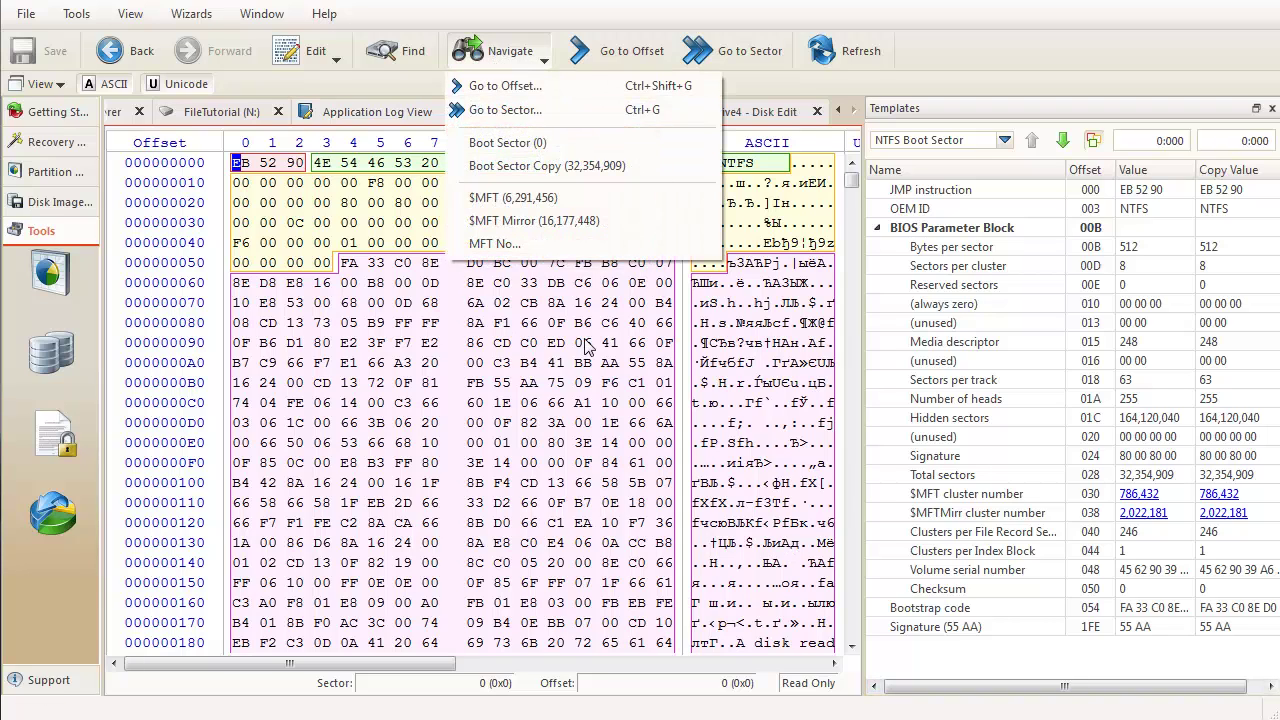
left_click(720, 290)
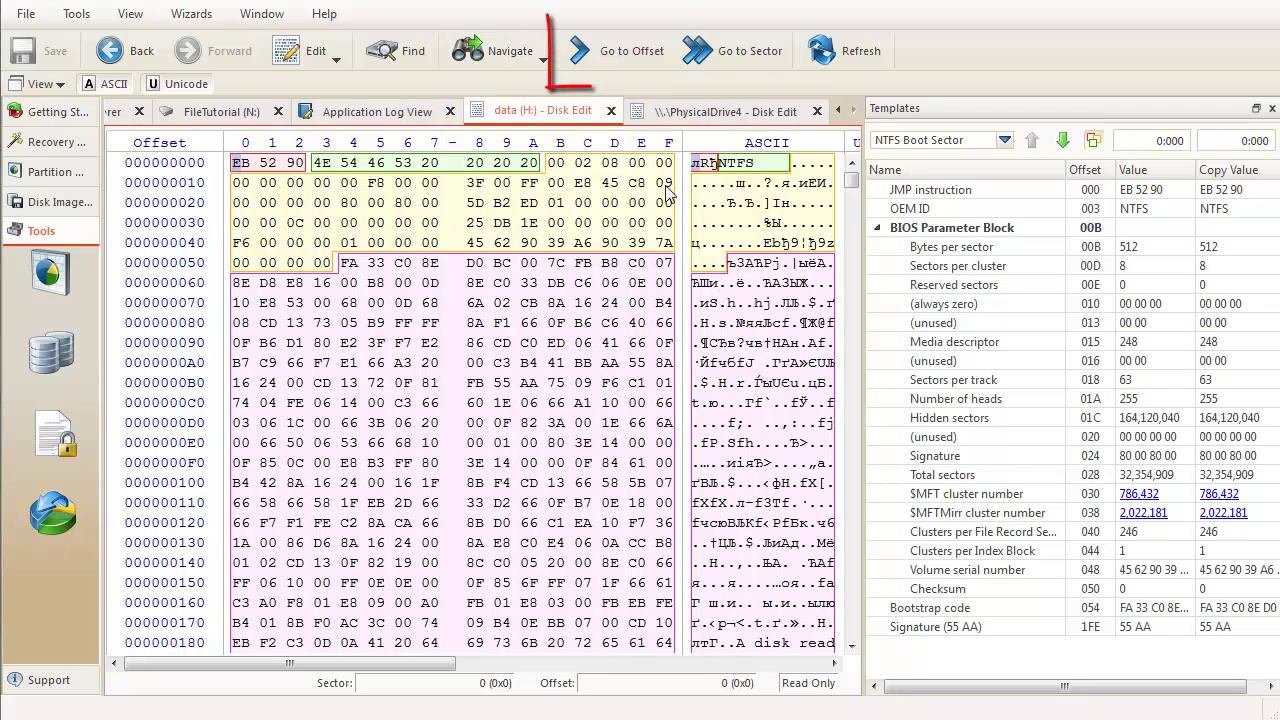
left_click(632, 60)
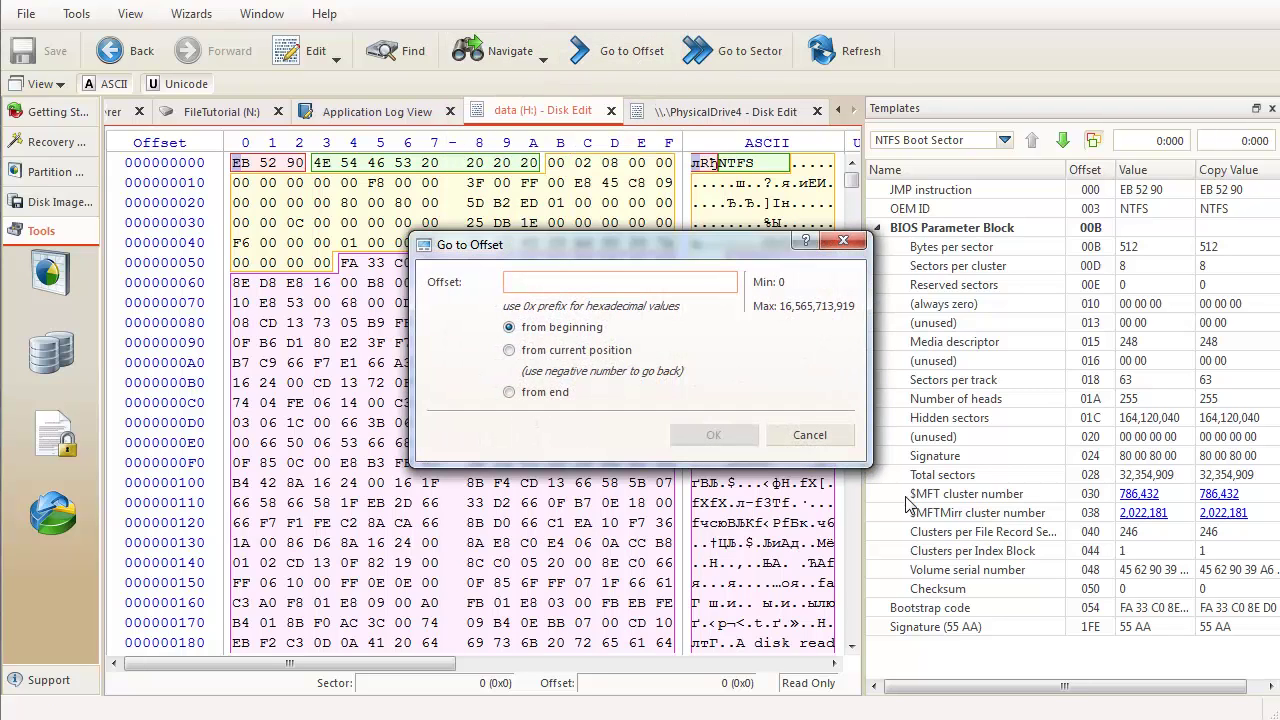
left_click(815, 440)
left_click(735, 50)
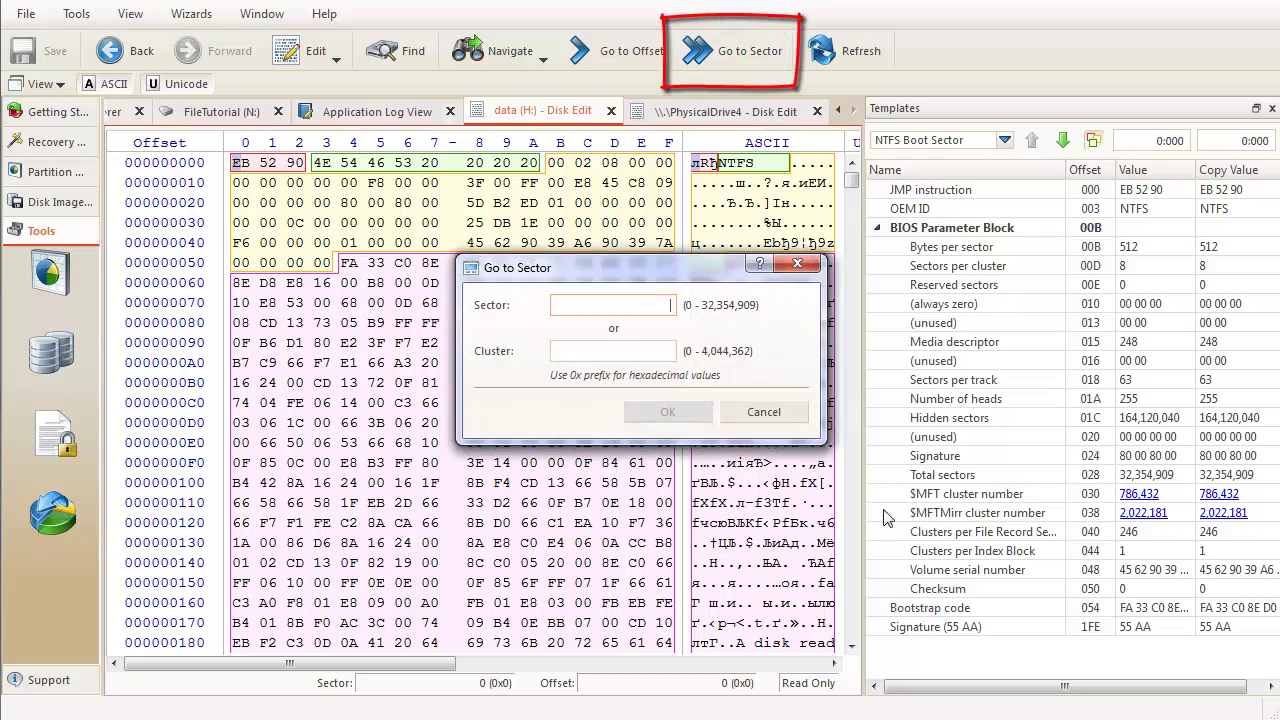
left_click(775, 422)
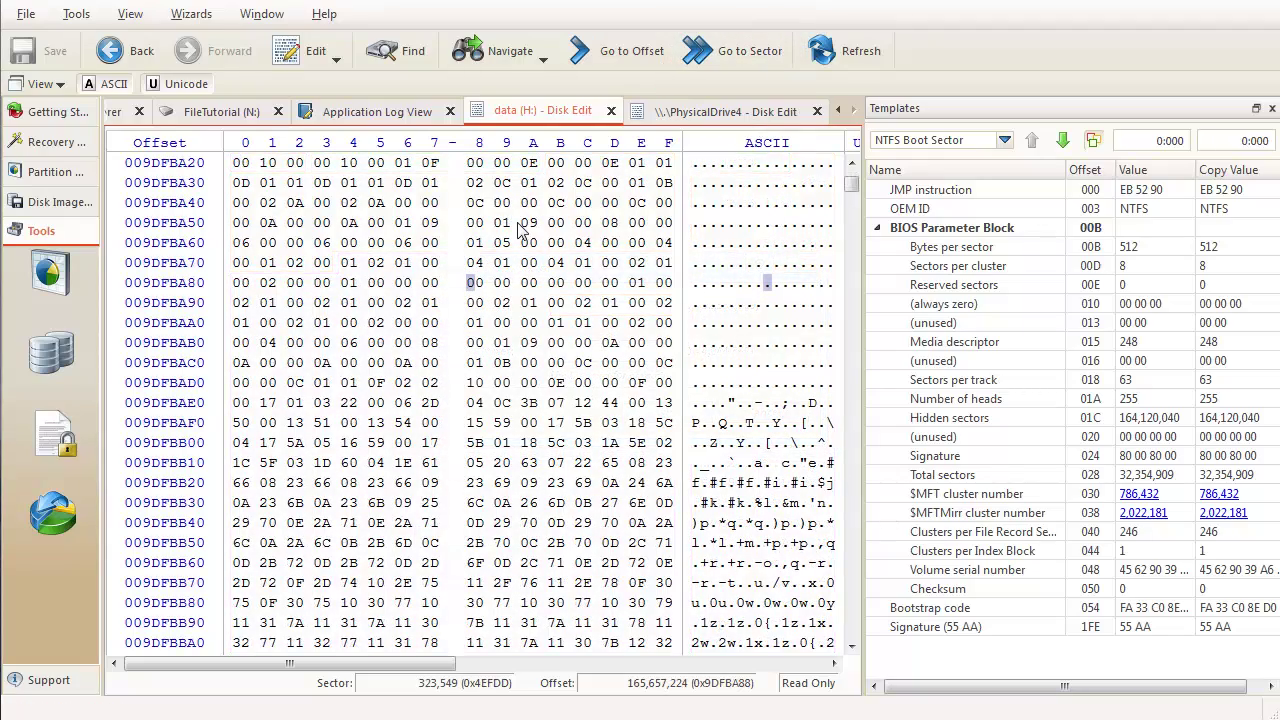
left_click(318, 52)
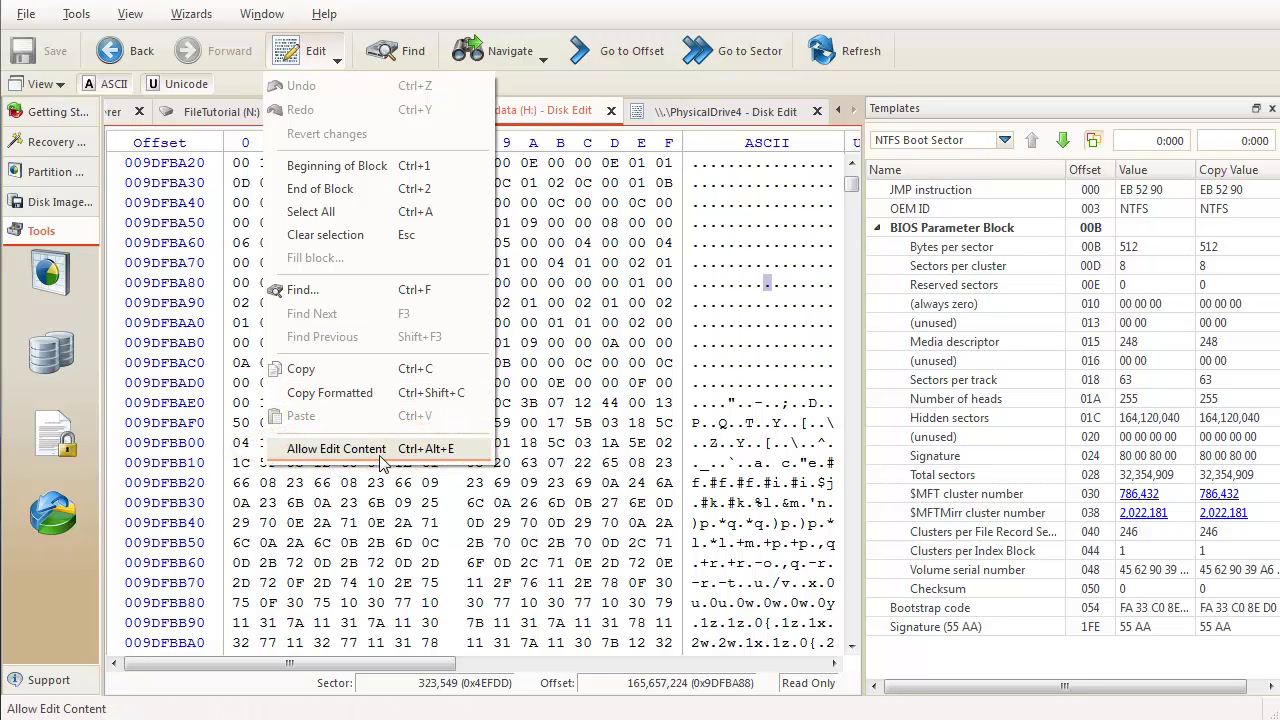
left_click(381, 450)
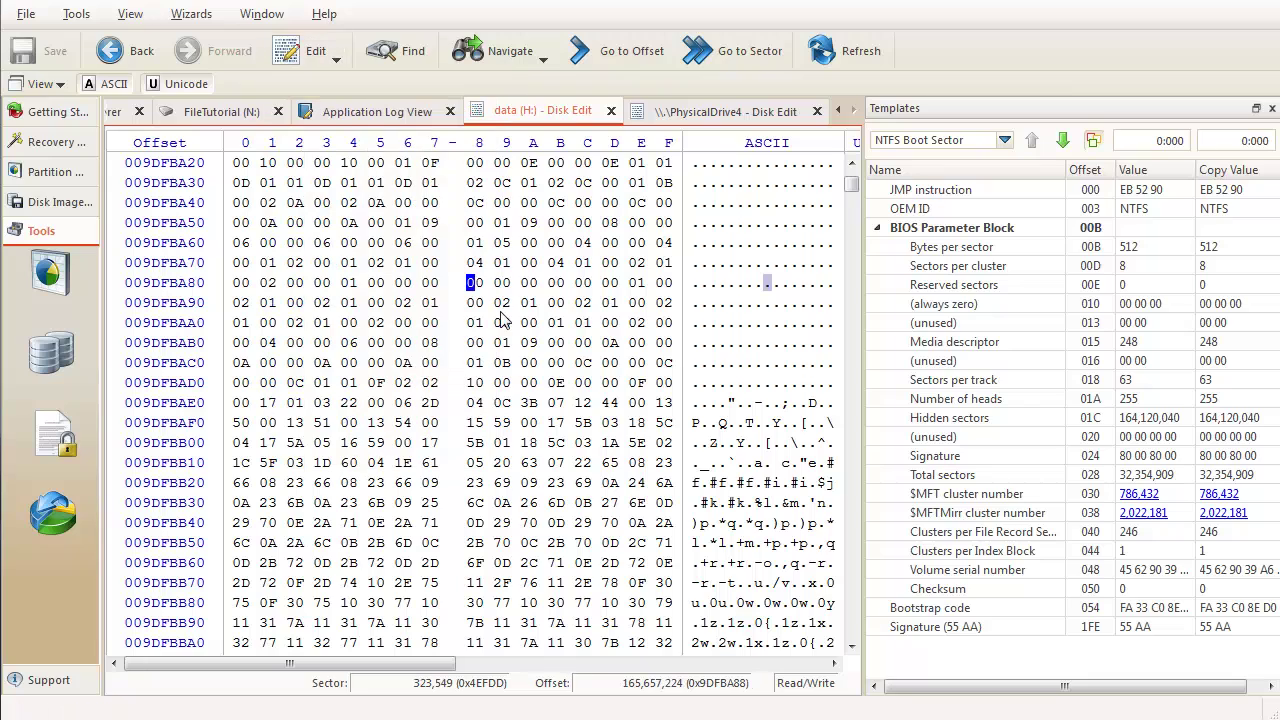
type("45 66 21 35 46 87 32 1")
left_click(318, 51)
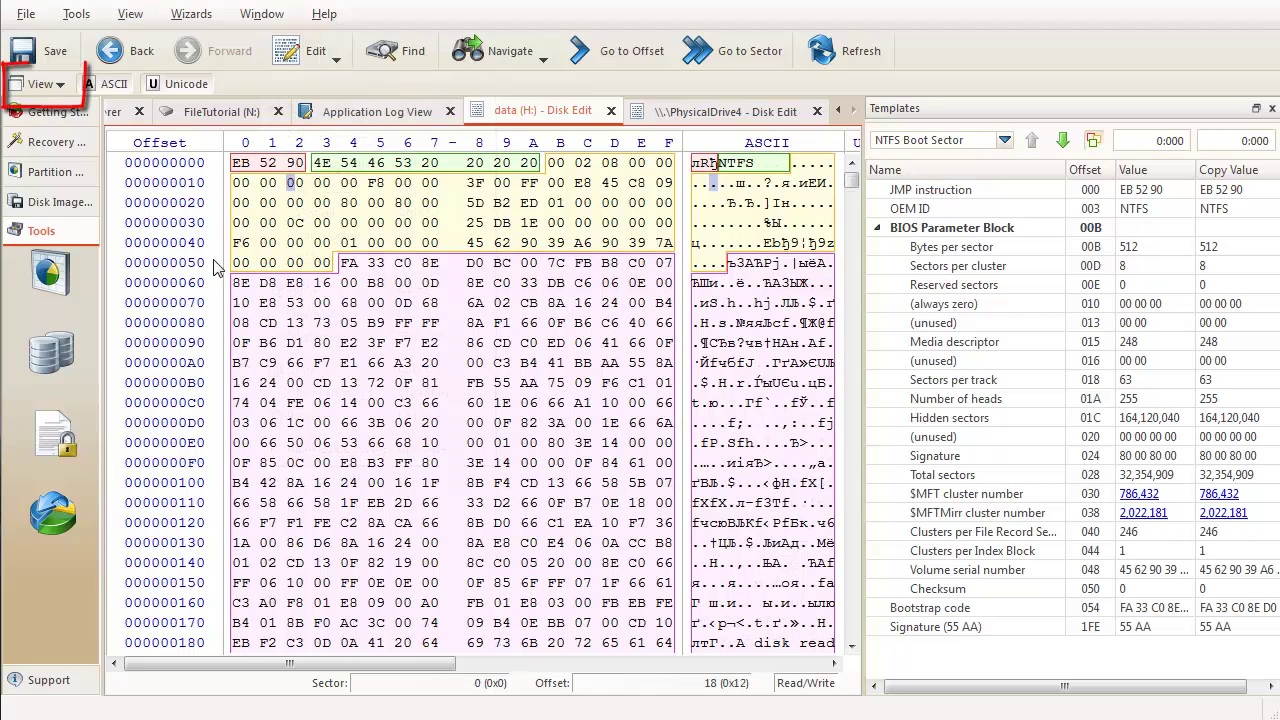
Show the Data Inspector panel and inspect byte FA at offset 0x54.
left_click(45, 84)
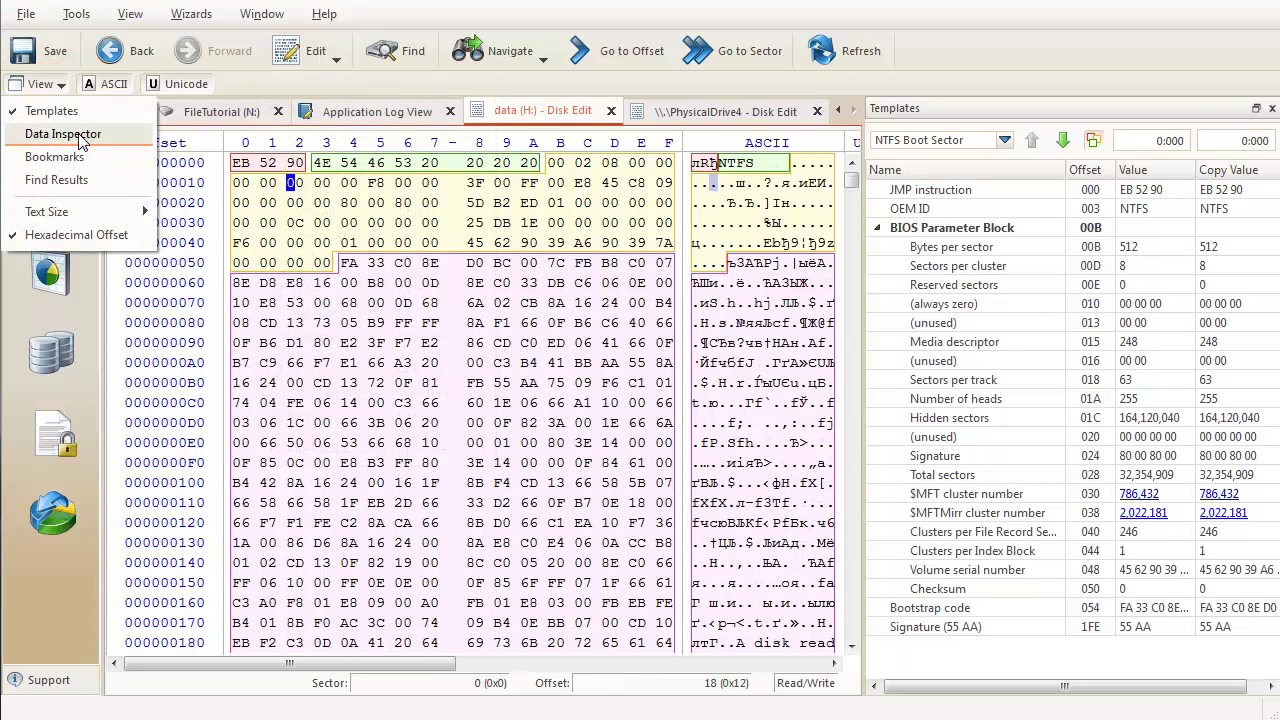
left_click(84, 134)
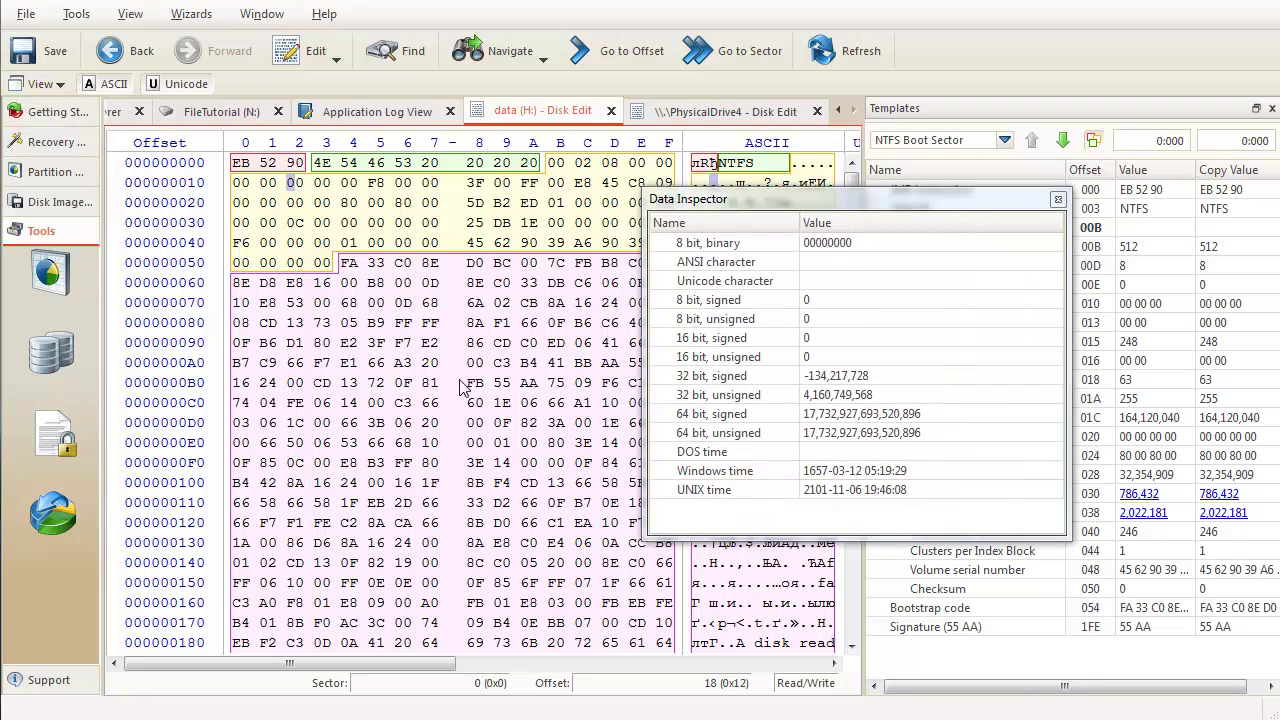
left_click(345, 263)
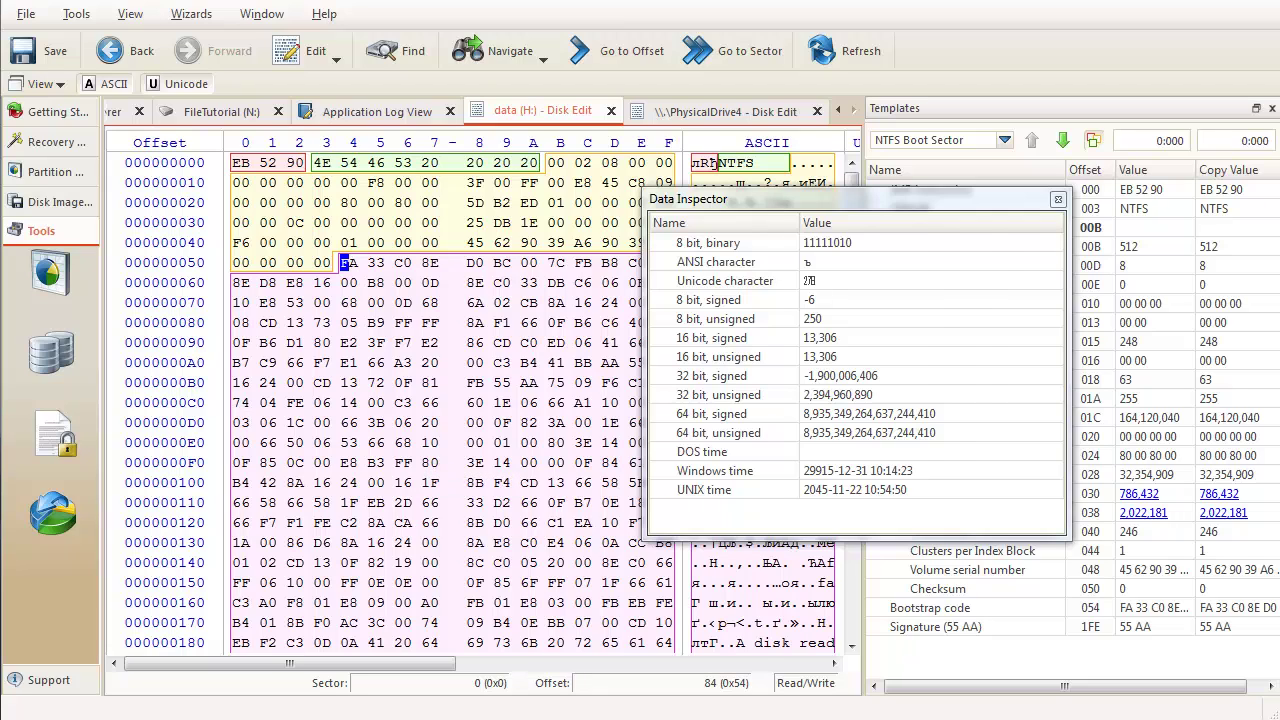
Show the Bookmarks panel, bookmark offset 0xB0 (176), and jump back to it.
left_click(45, 84)
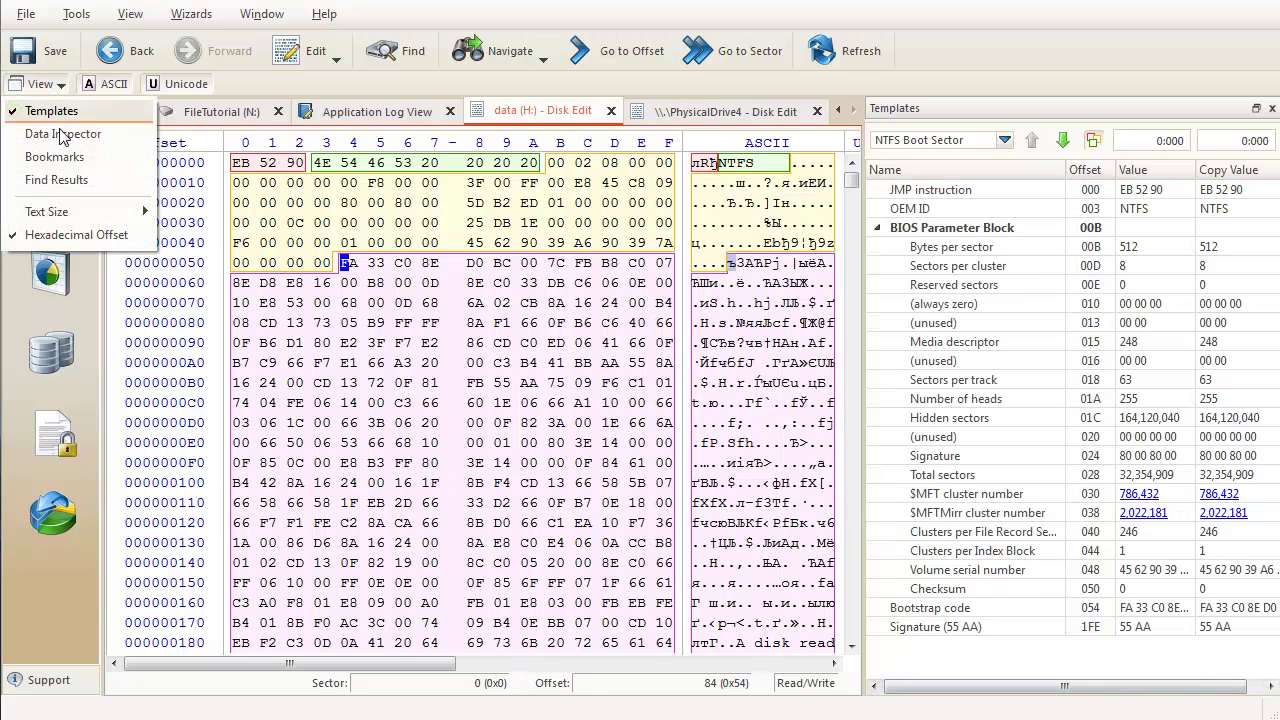
left_click(68, 163)
left_click(241, 382)
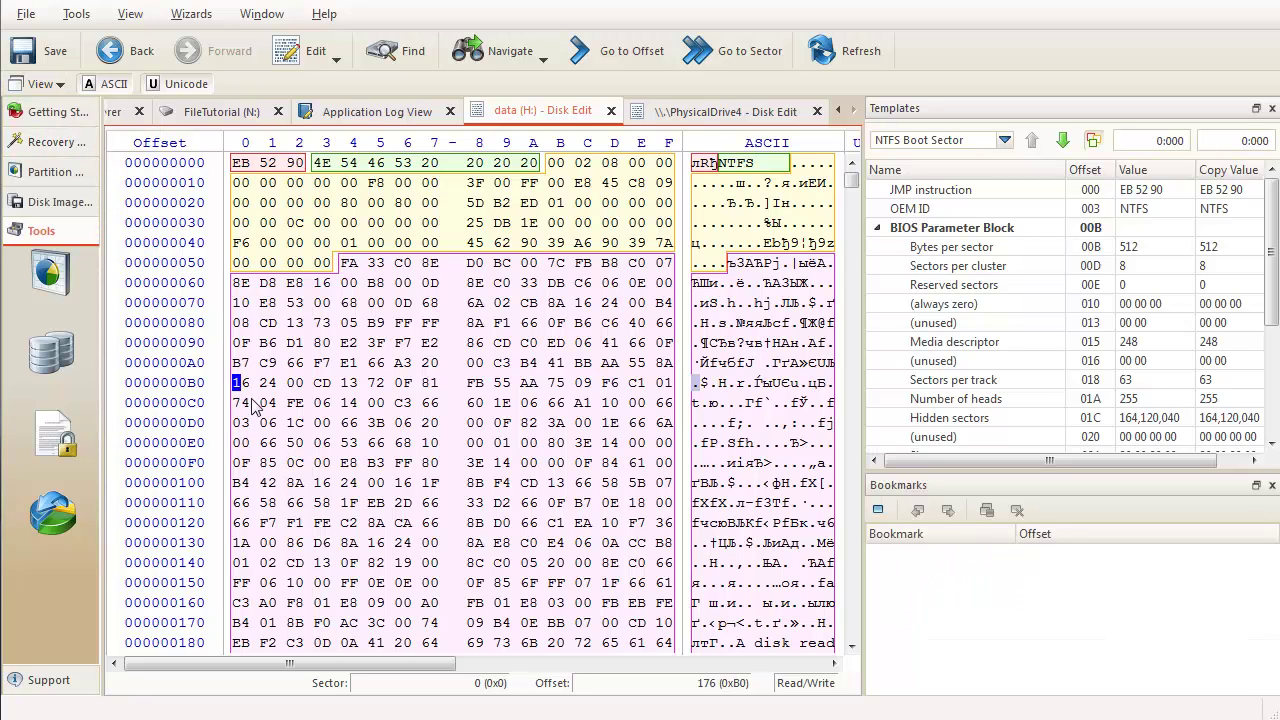
left_click(878, 510)
left_click(276, 588)
scroll(280, 596, "down", 1)
scroll(280, 596, "down", 6)
scroll(280, 596, "down", 2)
double_click(937, 565)
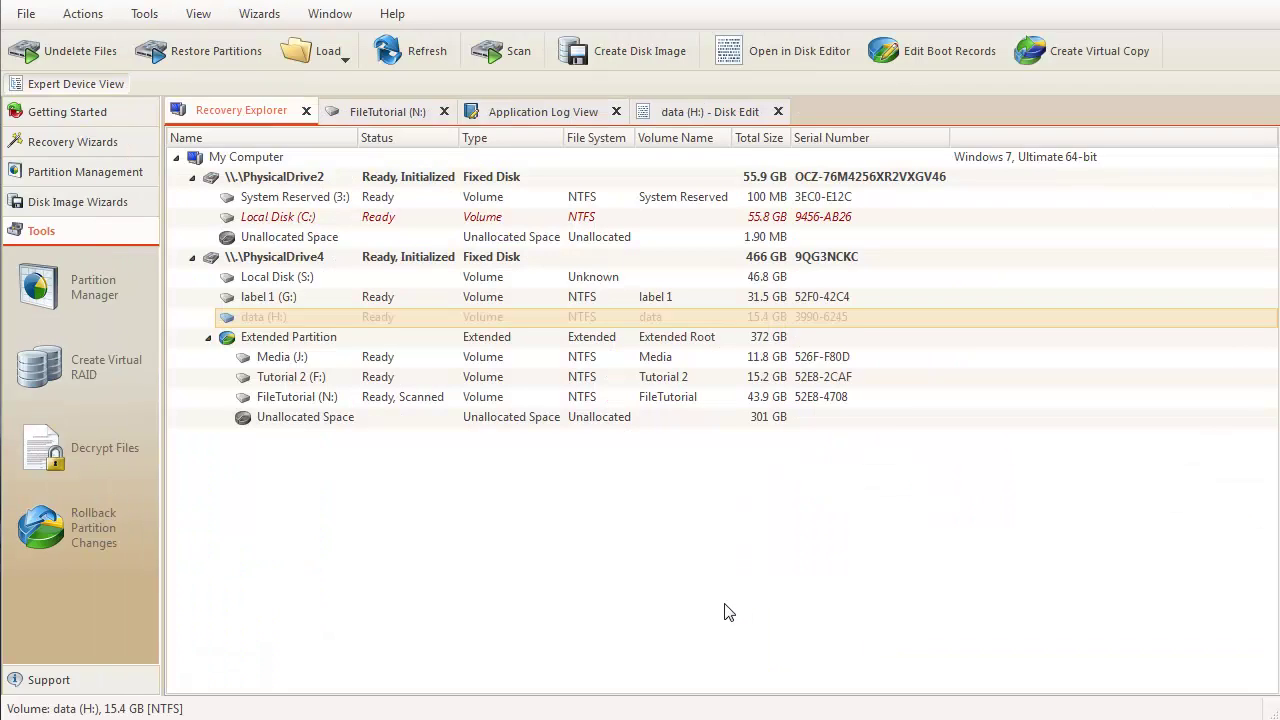
Switch to FileTutorial (N:), select its JPG images, and review their Actions and context menus.
left_click(368, 112)
left_click(285, 217)
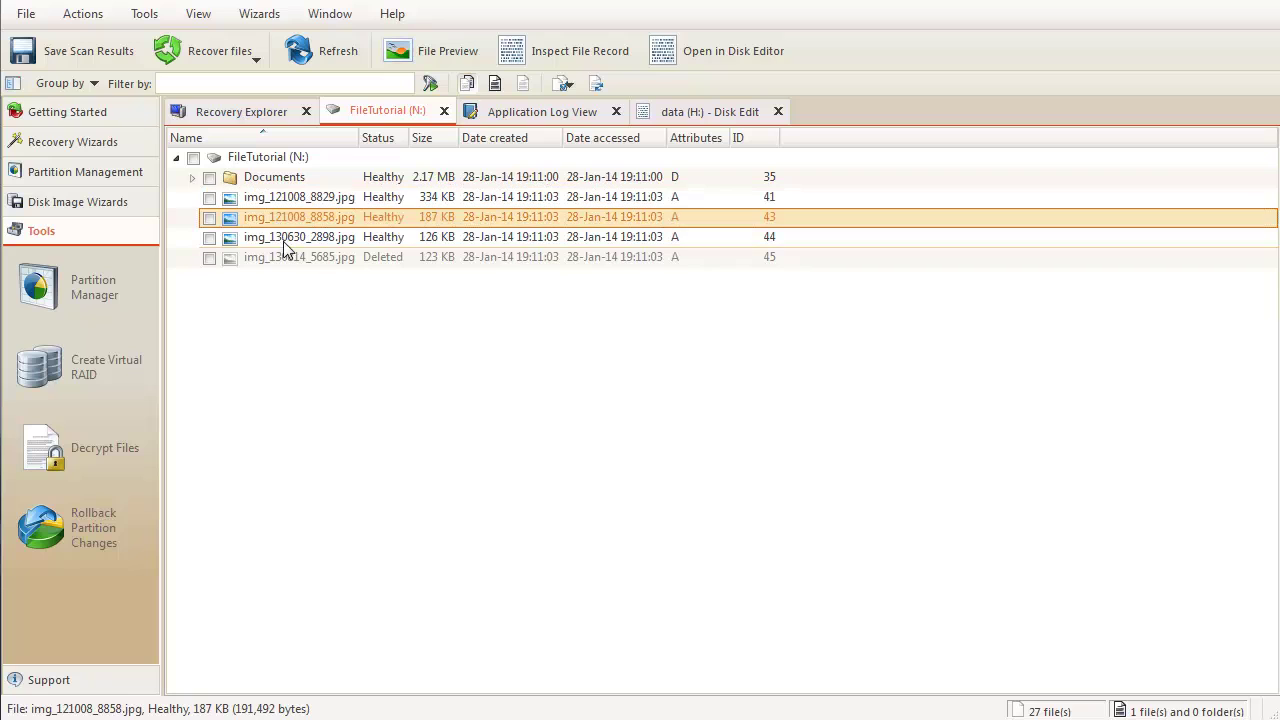
left_click(295, 216)
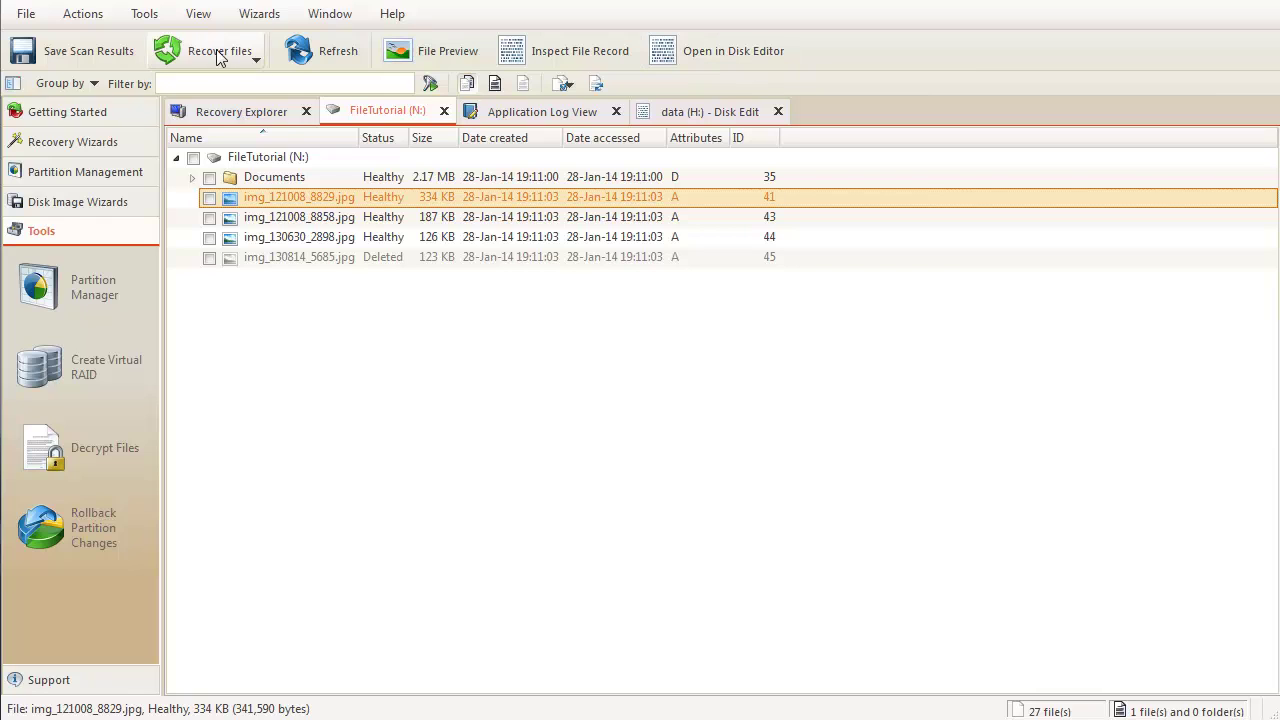
left_click(98, 16)
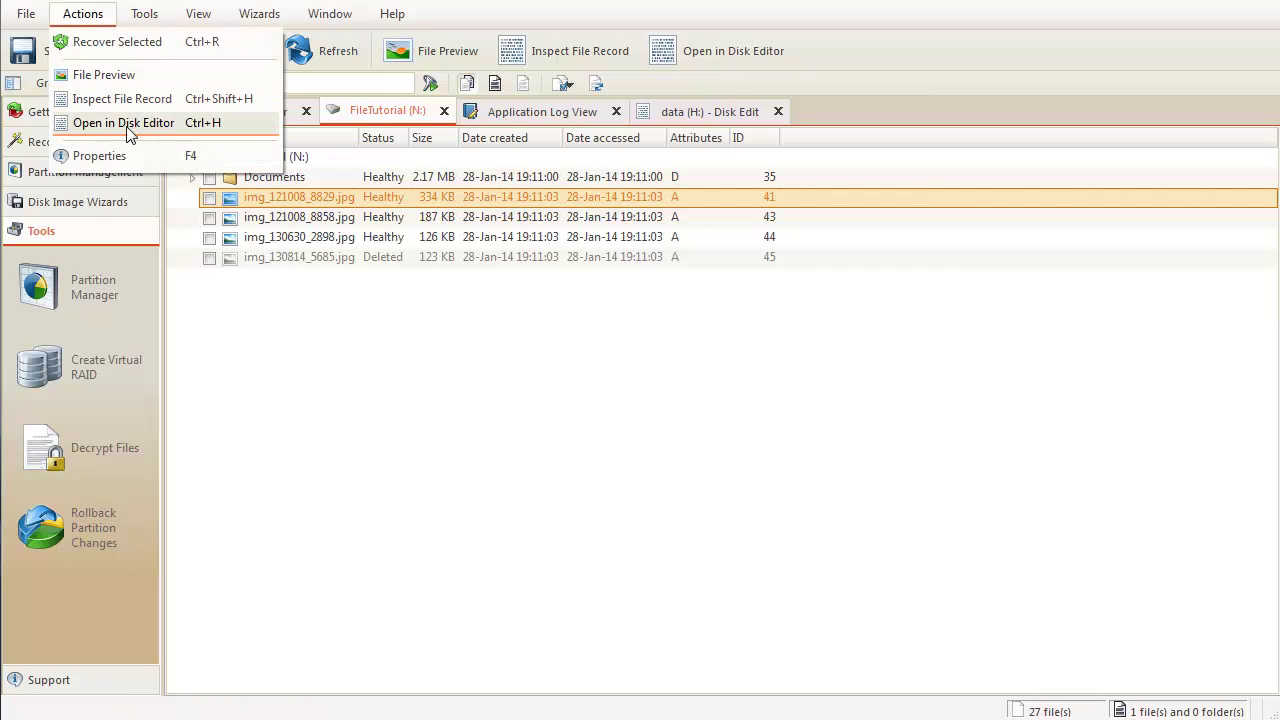
right_click(308, 205)
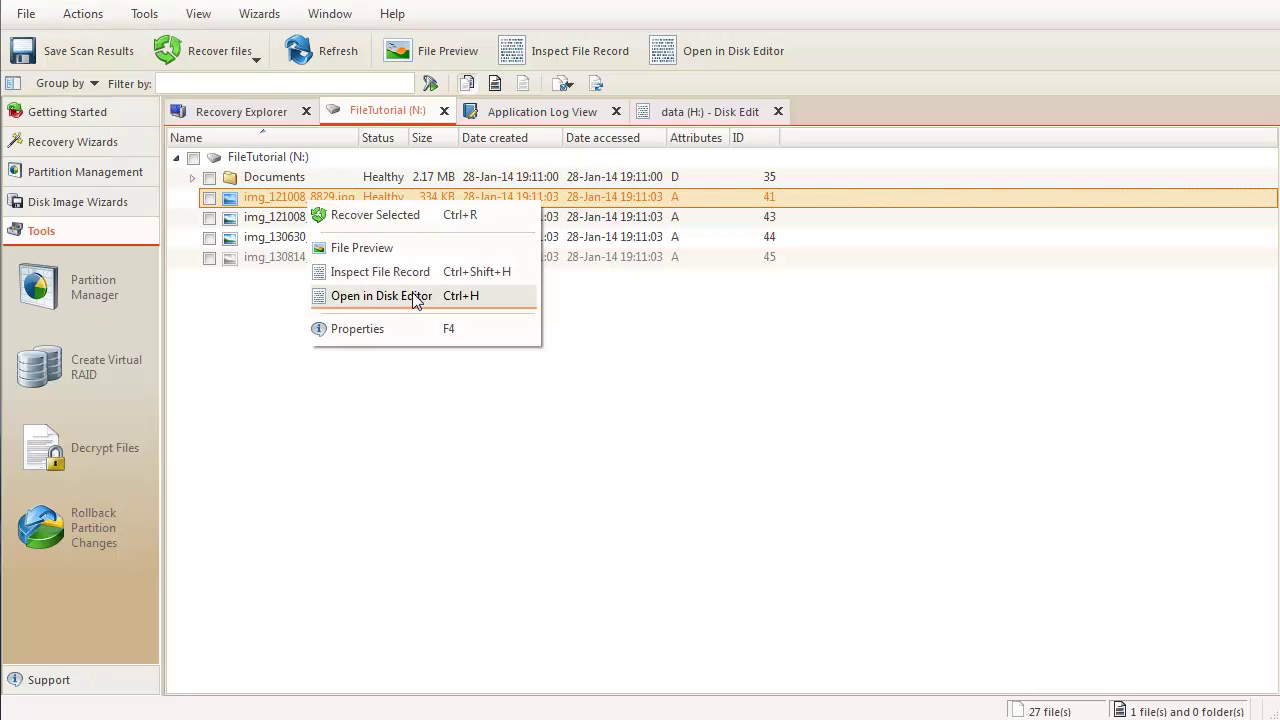
left_click(600, 217)
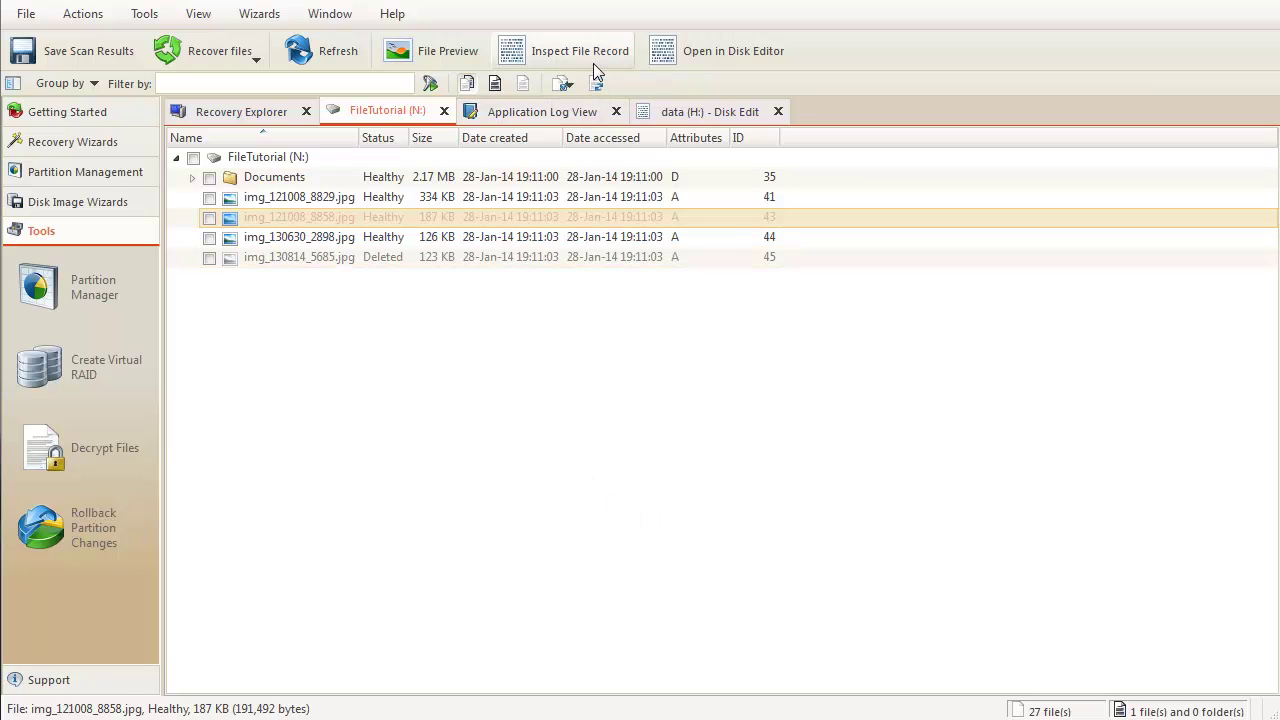
Select img_121008_8829.jpg and inspect its MFT file record in a new Disk Edit tab.
left_click(362, 199)
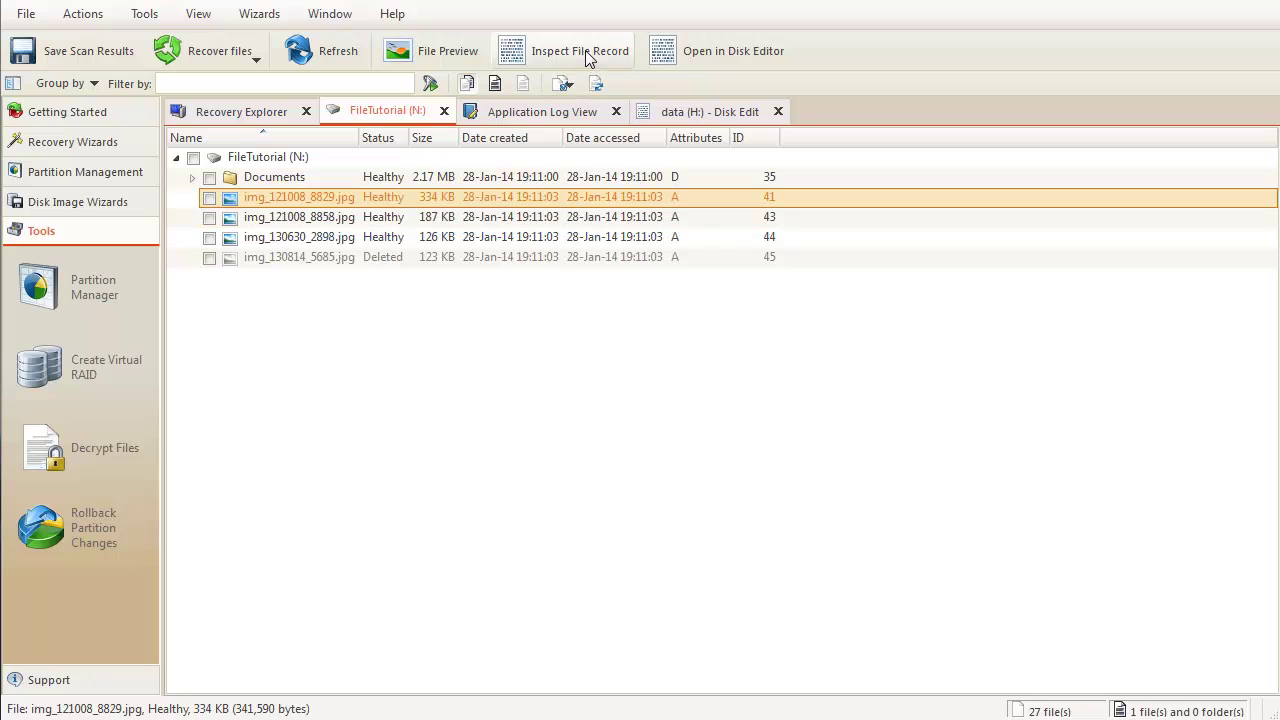
left_click(588, 55)
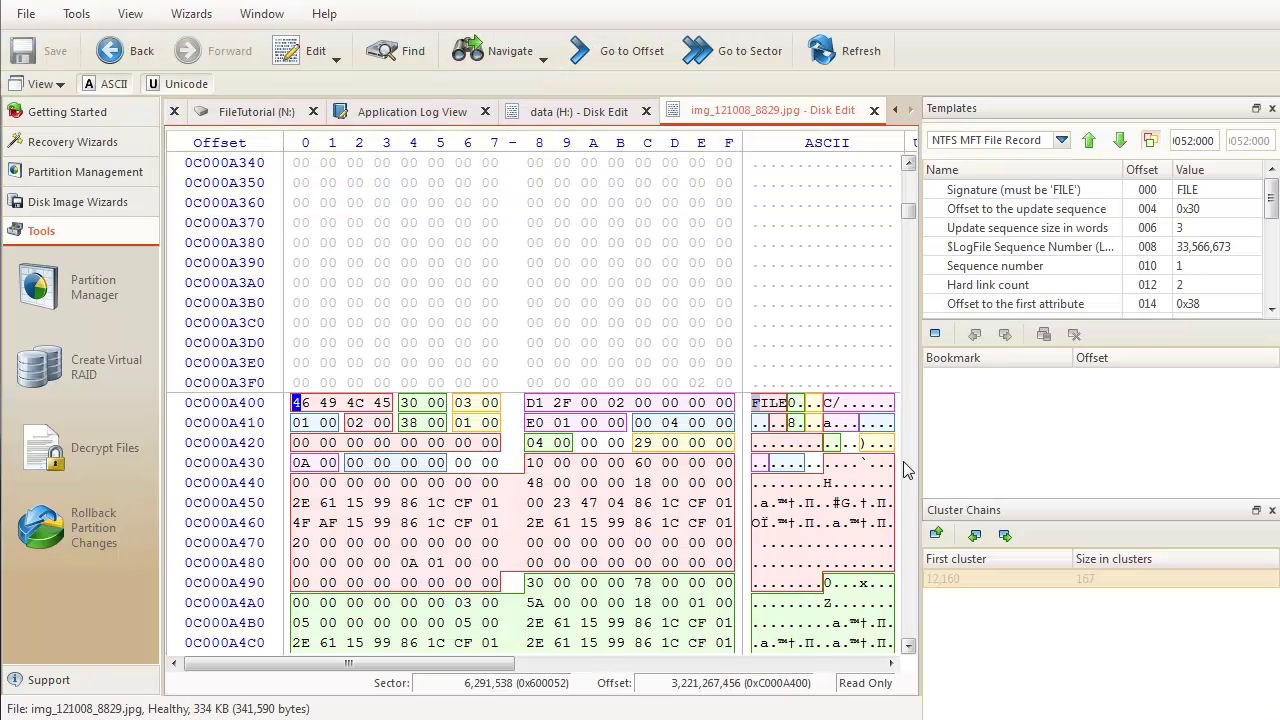